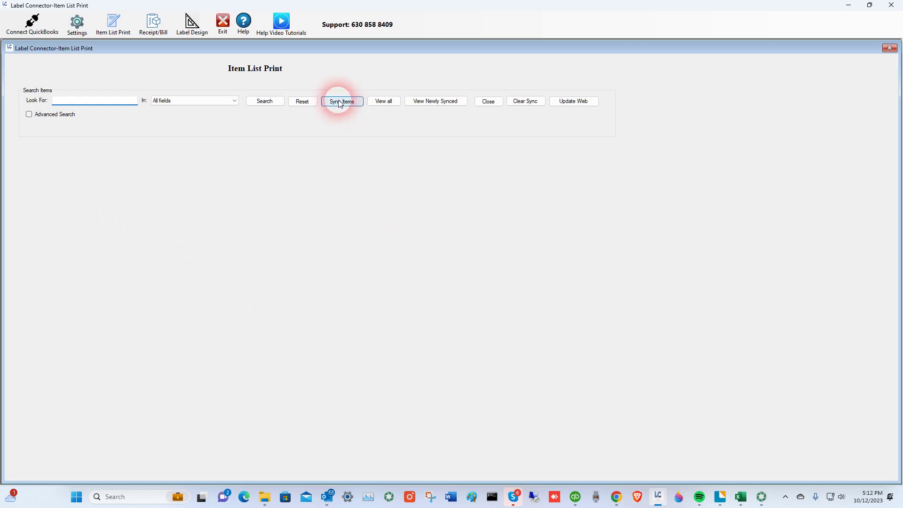
Step: List all items and search all fields for "Drill"
{"action": "left_click", "coordinate": [383, 102]}
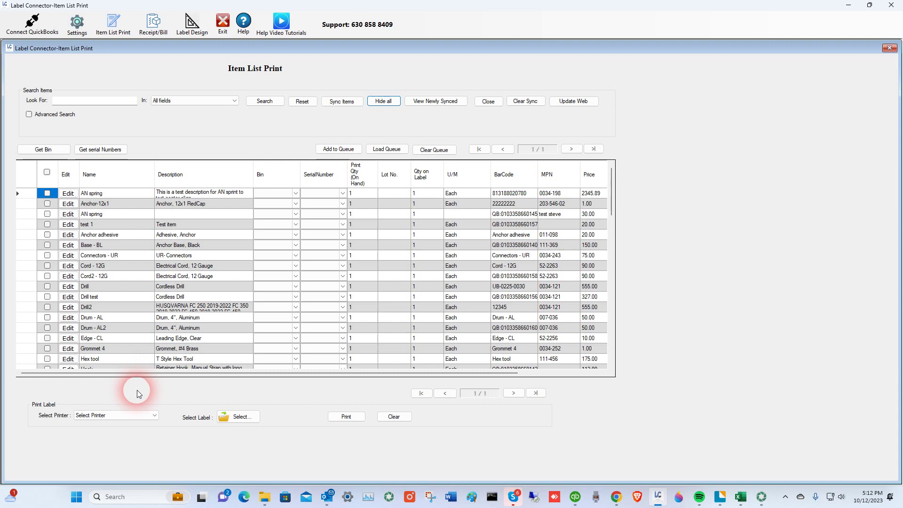
{"action": "left_click", "coordinate": [83, 102]}
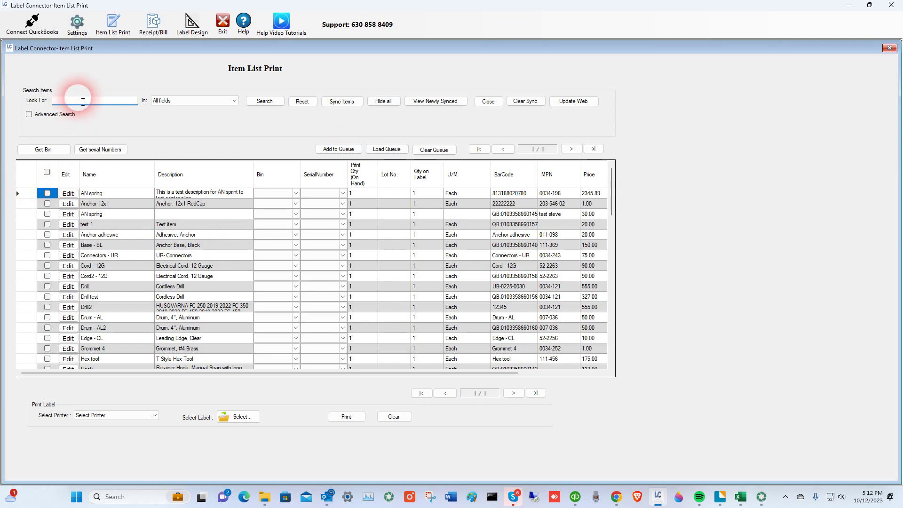
{"action": "type", "text": "Drill"}
{"action": "double_click", "coordinate": [83, 102]}
{"action": "left_click", "coordinate": [263, 101]}
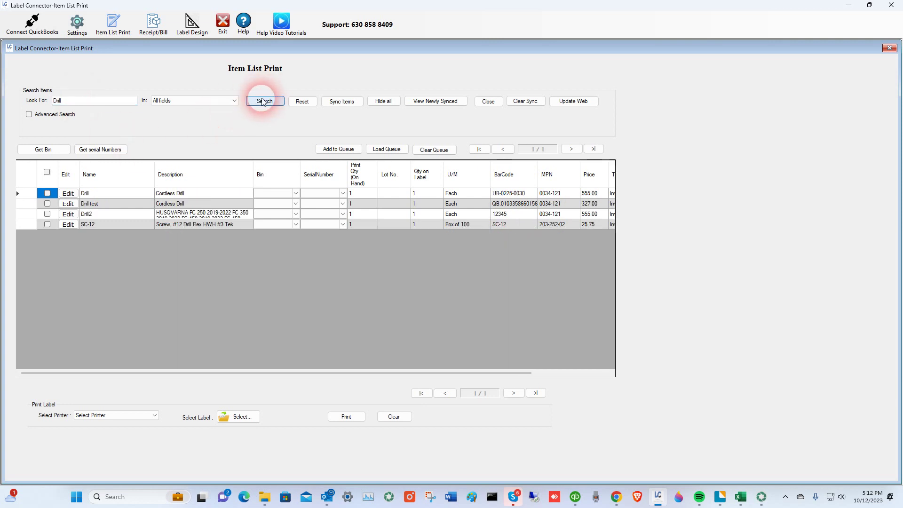
Step: Add the Drill item (Cordless Drill, barcode UB-0225-0030) to the print queue
{"action": "left_click", "coordinate": [47, 193]}
{"action": "left_click", "coordinate": [345, 151]}
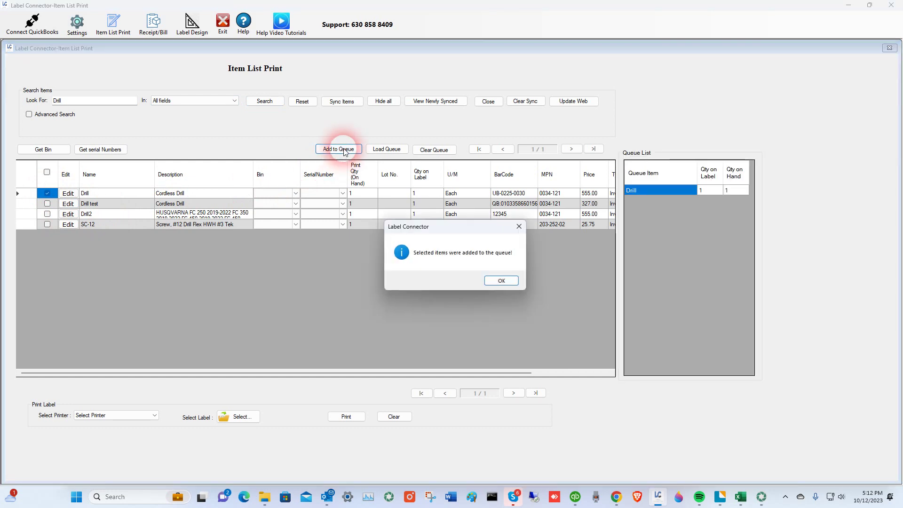
{"action": "left_click", "coordinate": [503, 281]}
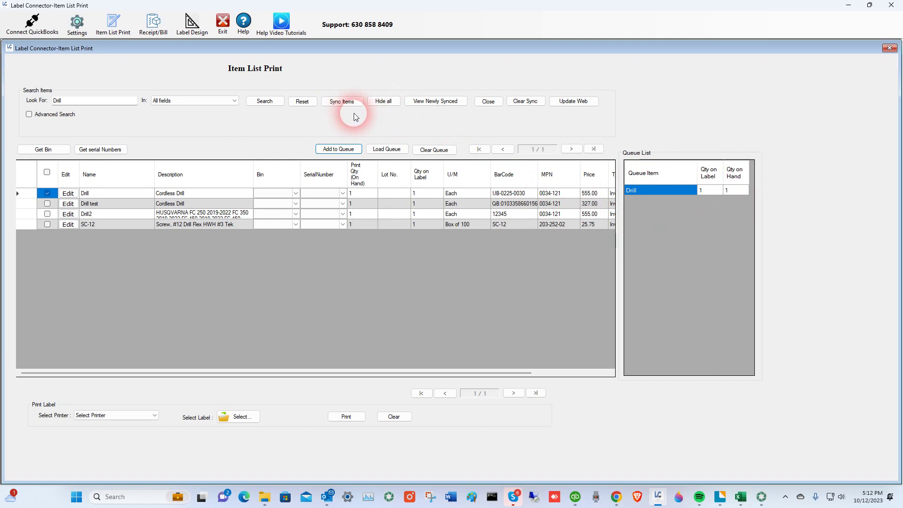
Step: Clear the Drill search, display the full item list again and deselect every item
{"action": "left_click", "coordinate": [302, 103]}
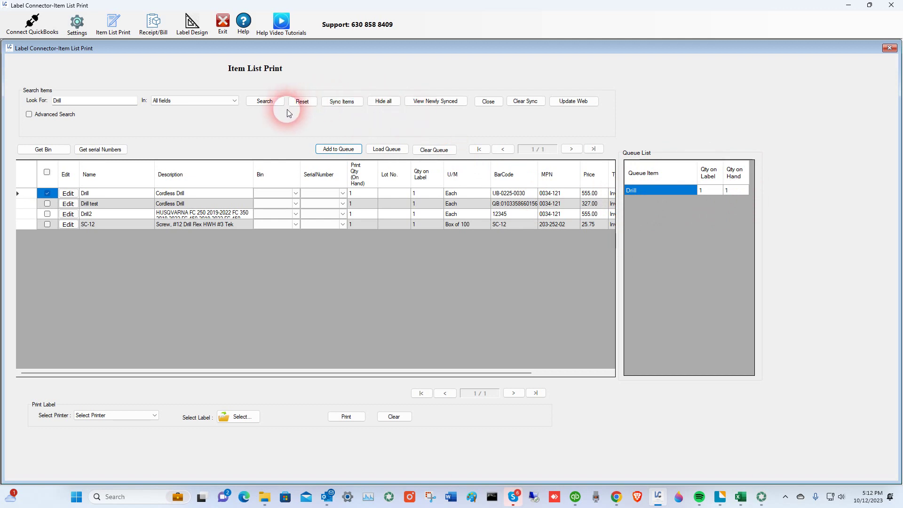
{"action": "left_click", "coordinate": [262, 101]}
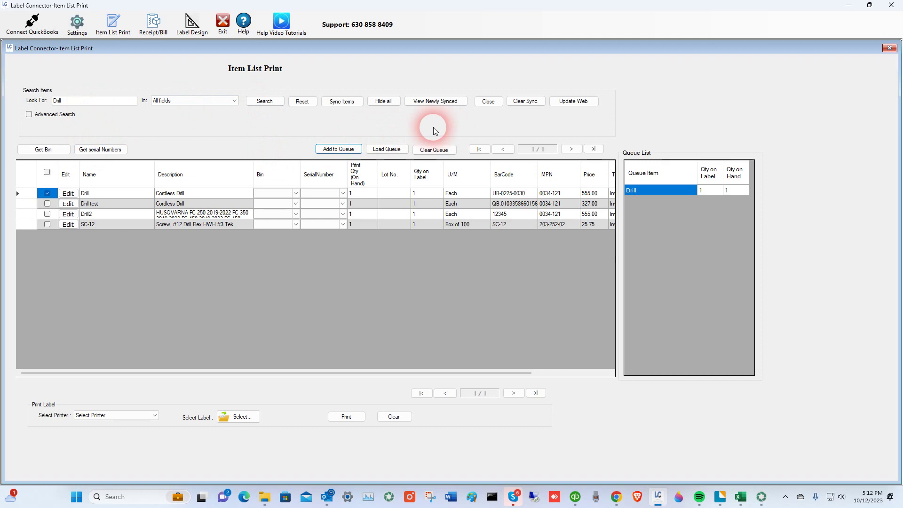
{"action": "left_click", "coordinate": [388, 102]}
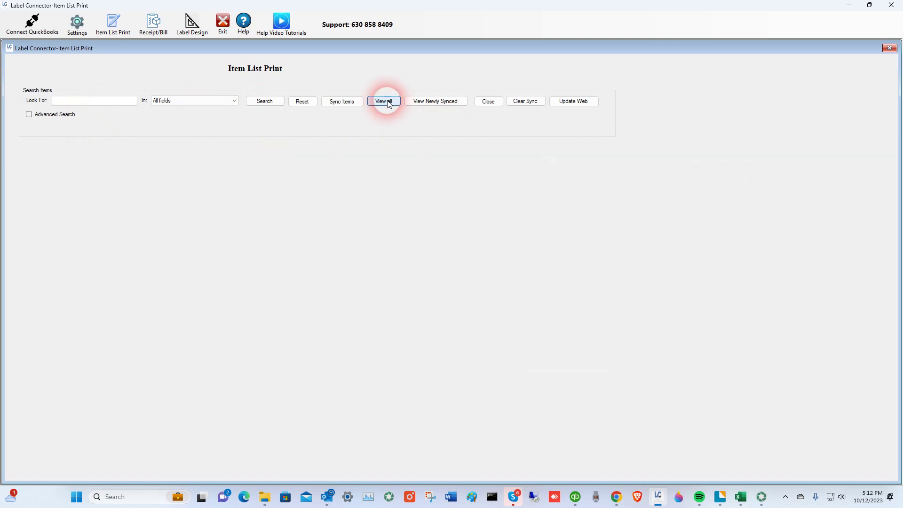
{"action": "left_click", "coordinate": [388, 103]}
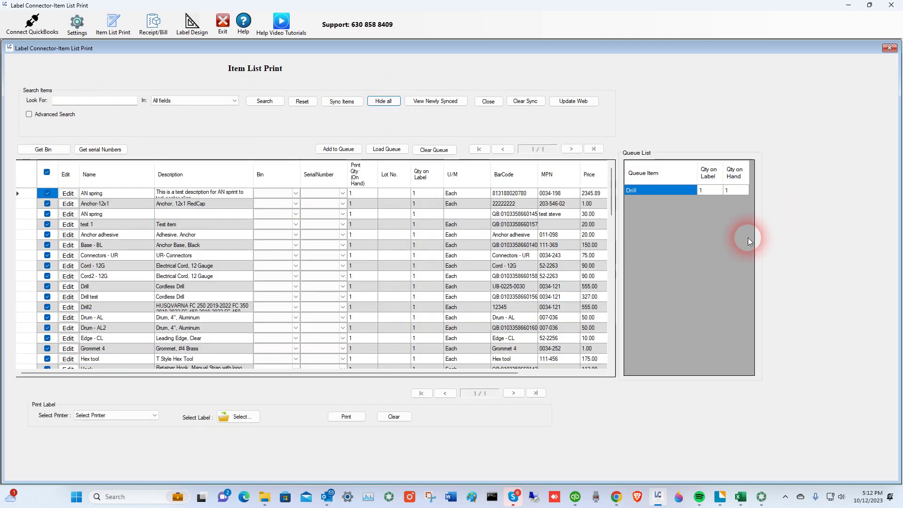
{"action": "left_click", "coordinate": [47, 173]}
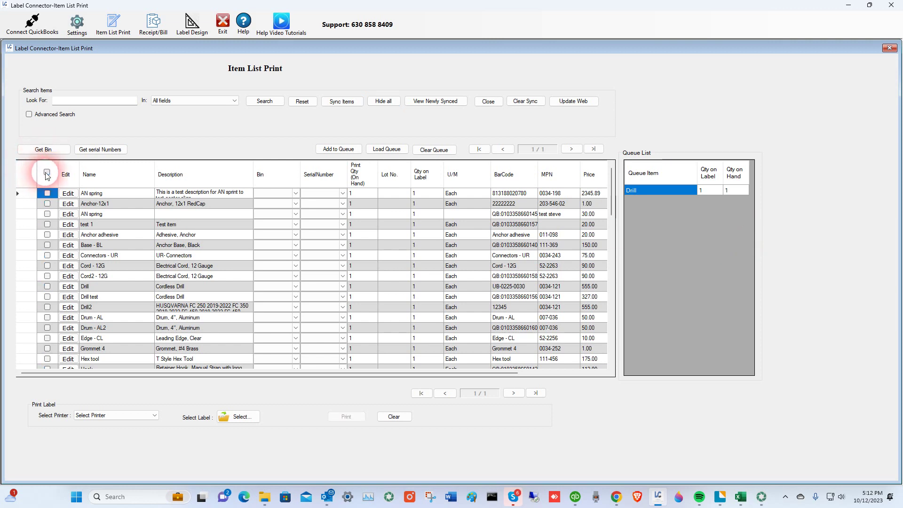
Step: Add the Drum - AL item to the print queue
{"action": "left_click", "coordinate": [47, 316]}
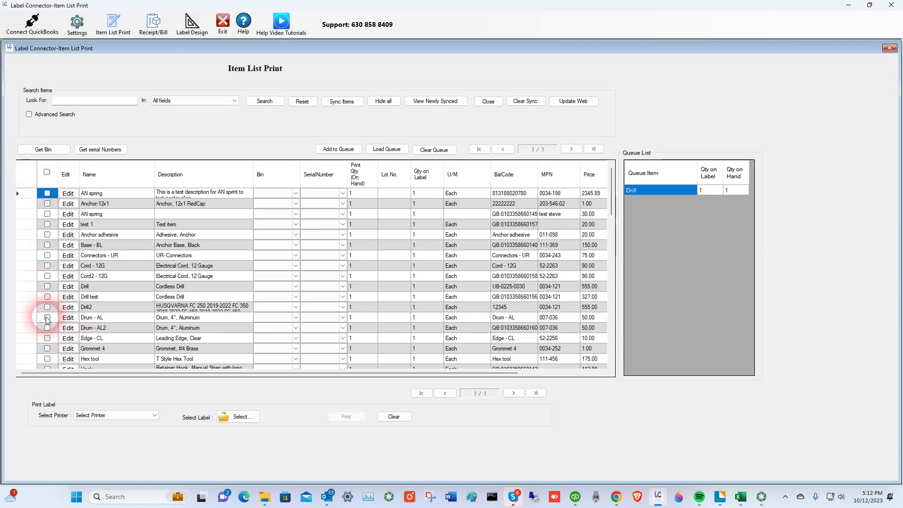
{"action": "left_click", "coordinate": [336, 153]}
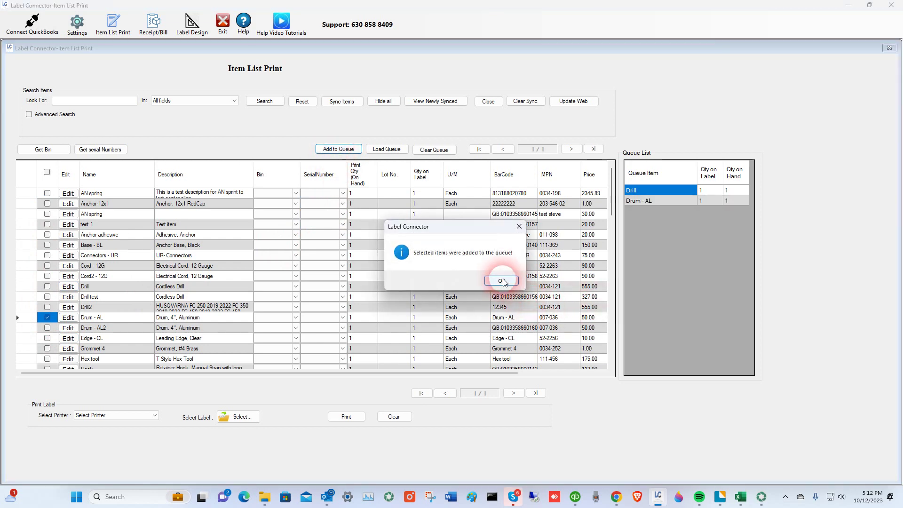
{"action": "left_click", "coordinate": [502, 280]}
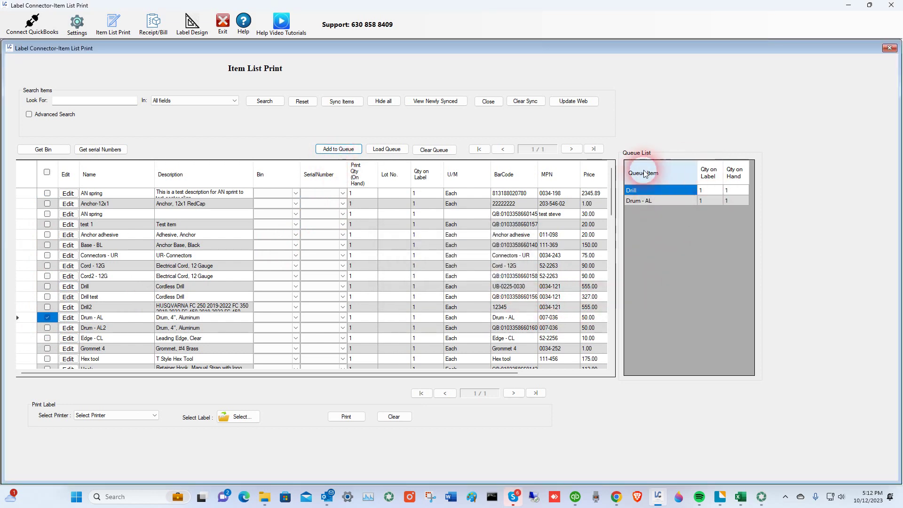
Step: Replace the Drum - AL selection with Edge - CL, set its print quantity to 4 and add it to the queue
{"action": "left_click", "coordinate": [47, 317]}
{"action": "left_click", "coordinate": [46, 339]}
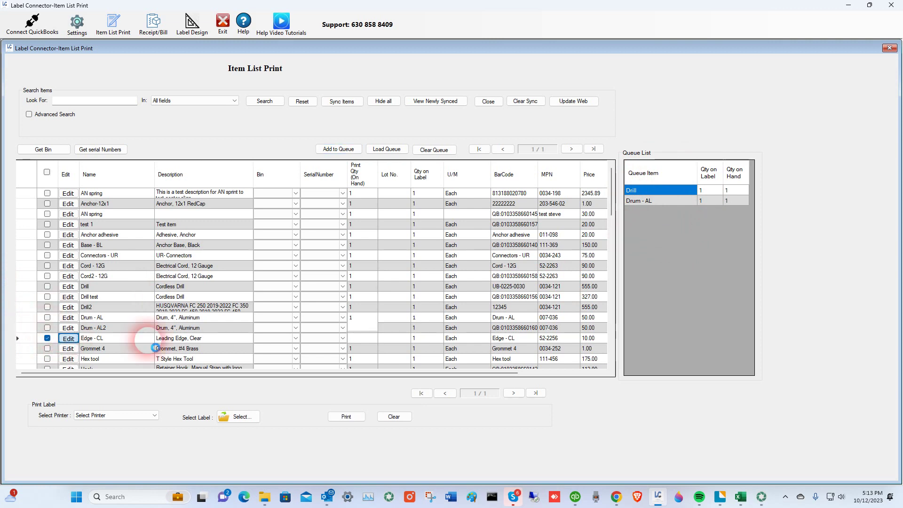
{"action": "left_click", "coordinate": [361, 340]}
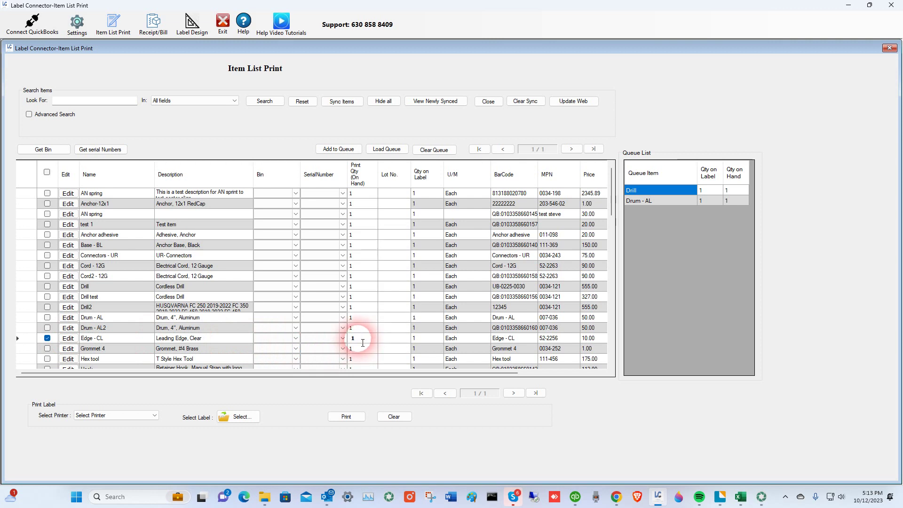
{"action": "type", "text": "4"}
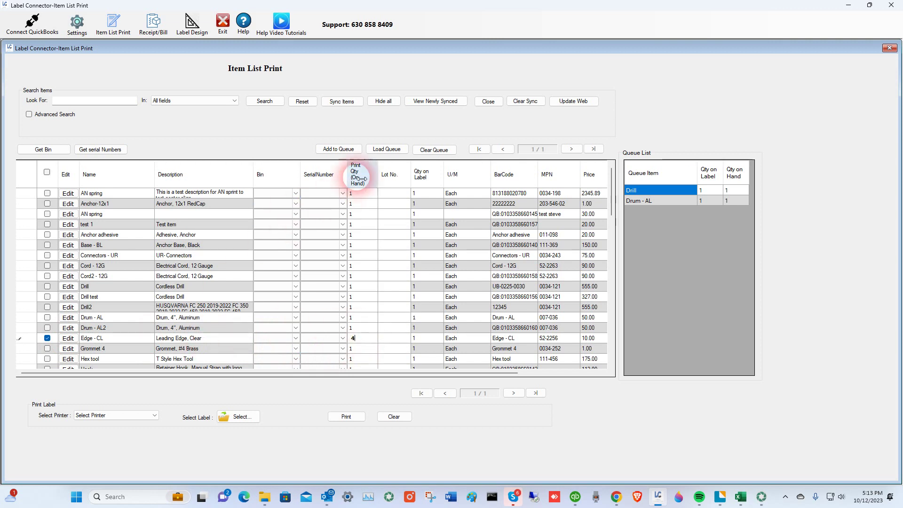
{"action": "left_click", "coordinate": [346, 148]}
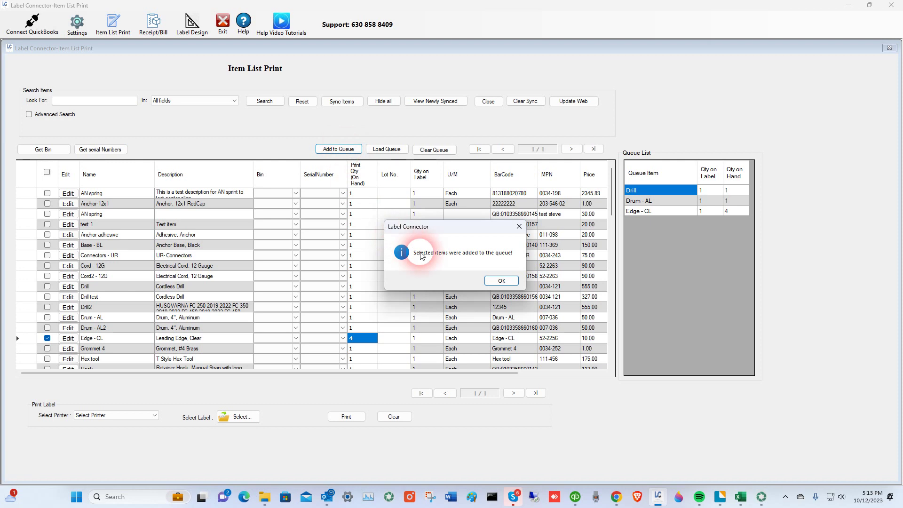
{"action": "left_click", "coordinate": [505, 281]}
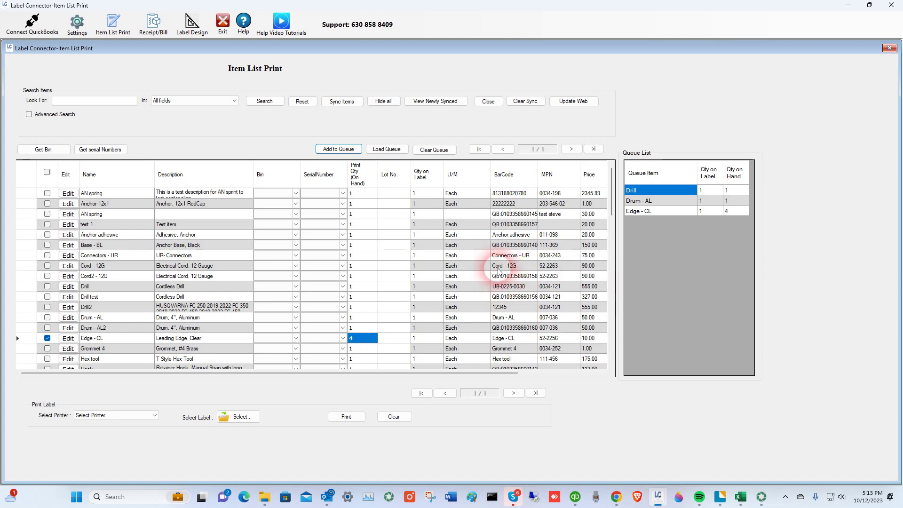
Step: Load the queued items into the item grid and choose the Zebra 110Xi4 (203 dpi) printer
{"action": "left_click", "coordinate": [384, 154]}
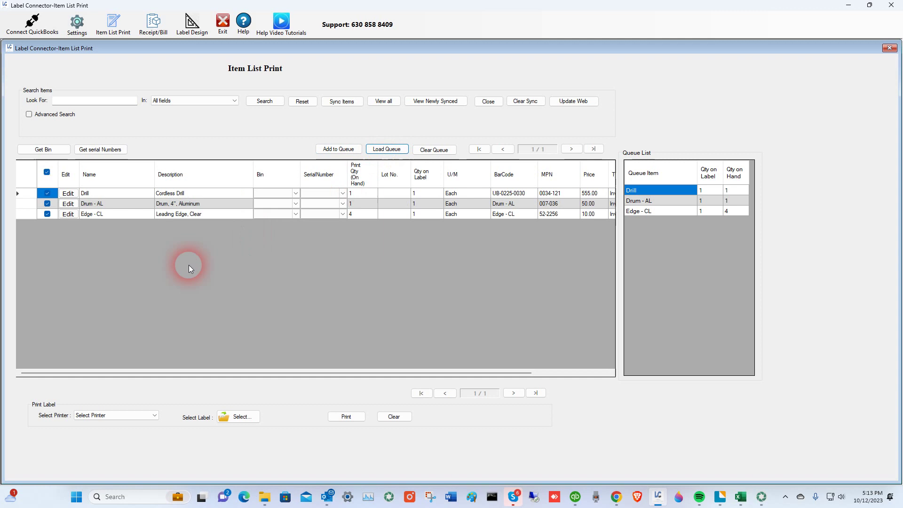
{"action": "left_click", "coordinate": [44, 150]}
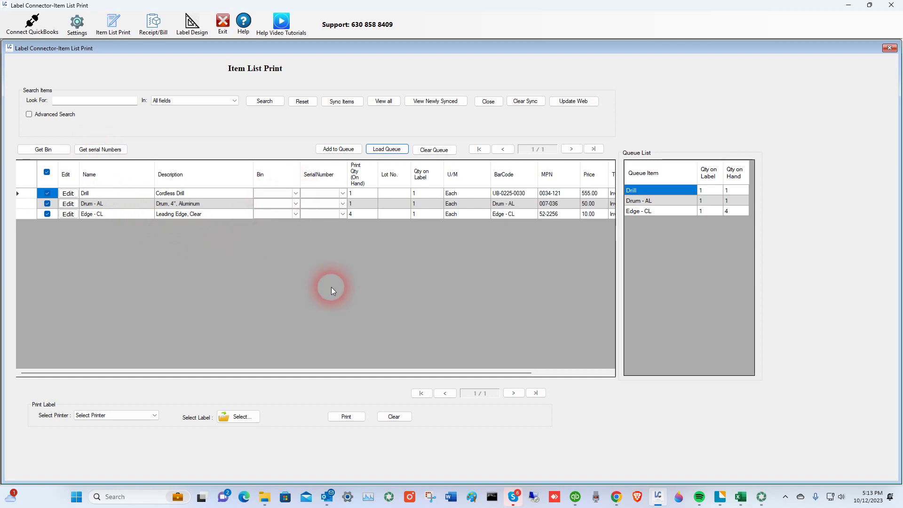
{"action": "left_click", "coordinate": [149, 417]}
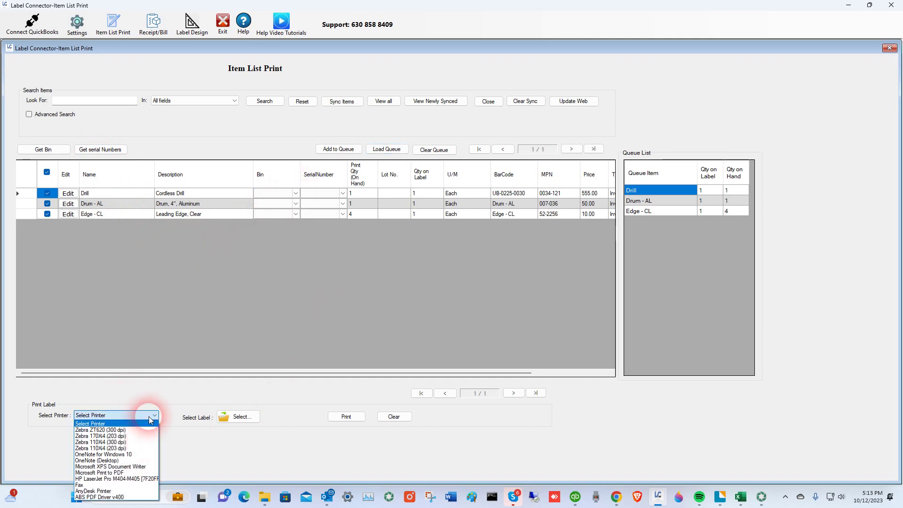
{"action": "left_click", "coordinate": [116, 449]}
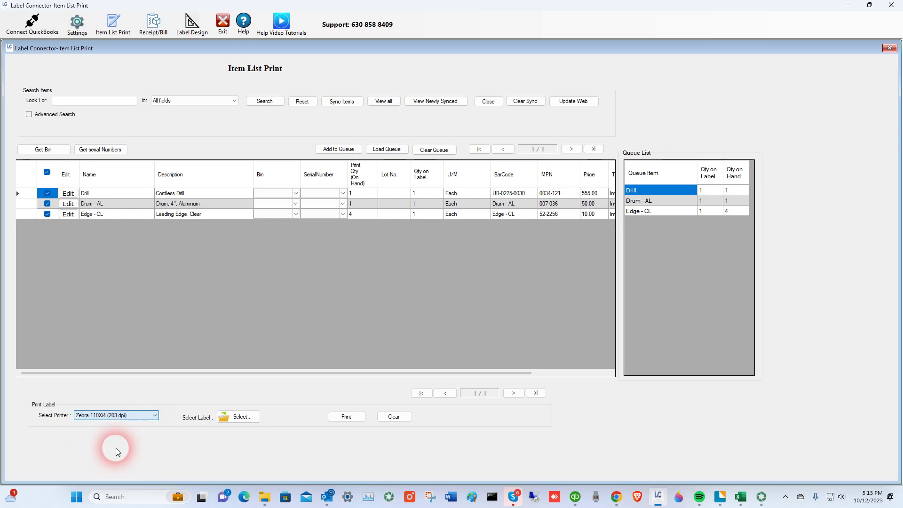
Step: Try to use test3.xml from the Label Connector Templates folder as the label template
{"action": "left_click", "coordinate": [247, 419]}
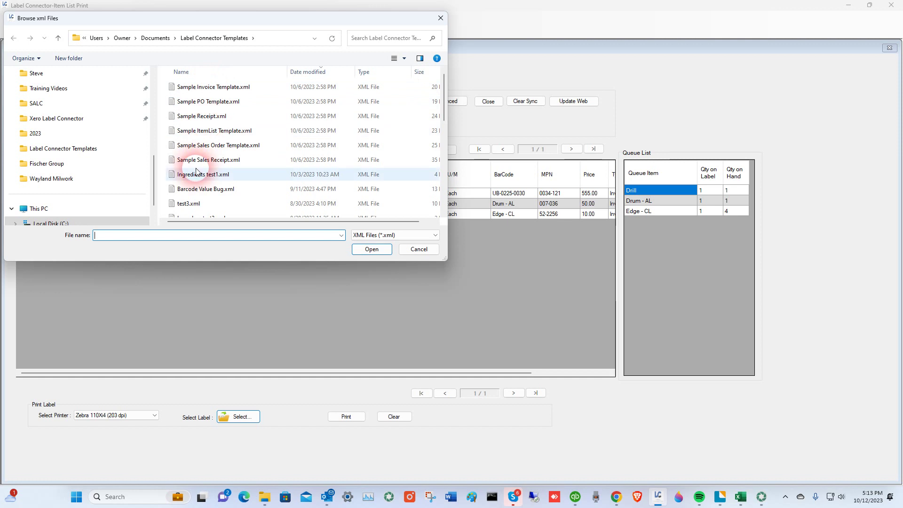
{"action": "left_click", "coordinate": [196, 205]}
{"action": "left_click", "coordinate": [372, 250]}
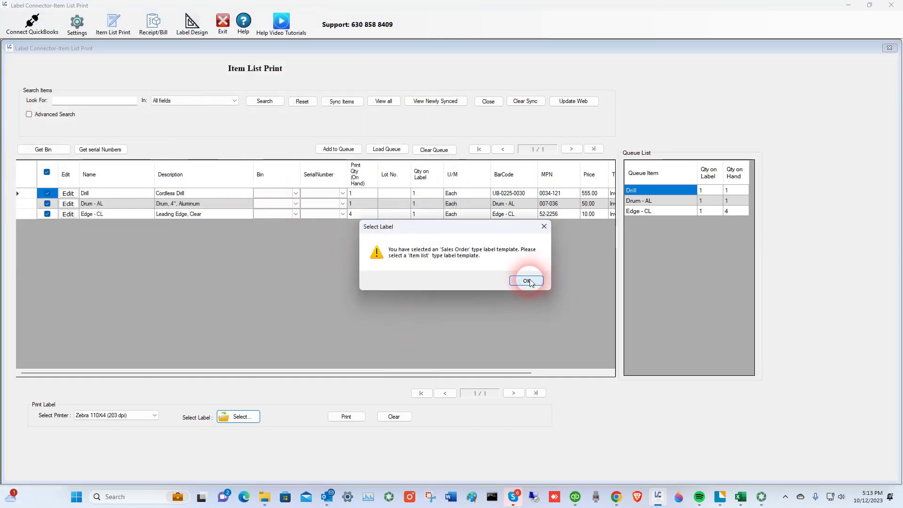
{"action": "left_click", "coordinate": [527, 280]}
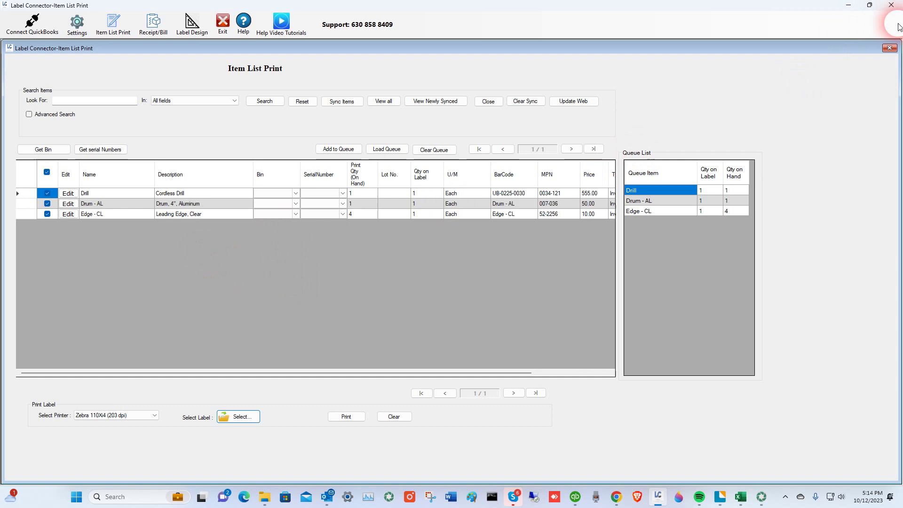
Step: Close the item list print window, reopen it for multi-item printing and list all items, dismissing the template warnings
{"action": "left_click", "coordinate": [889, 48]}
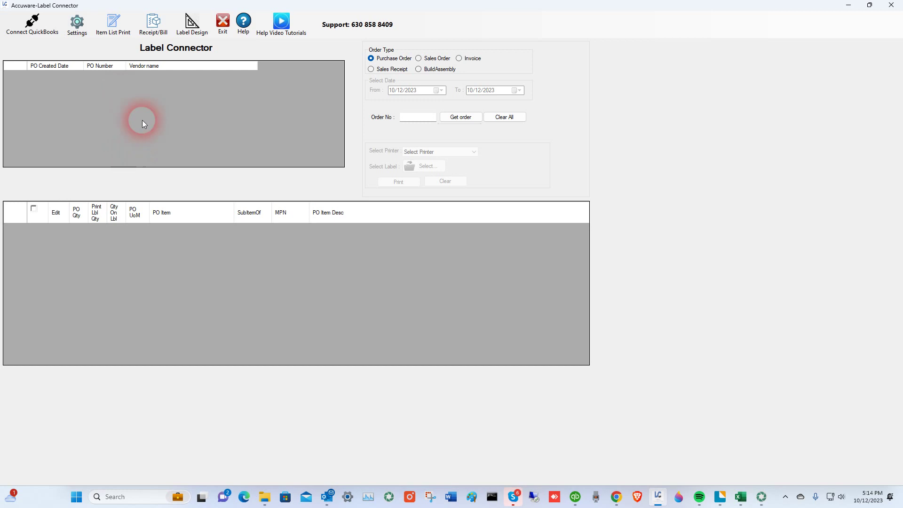
{"action": "left_click", "coordinate": [118, 21]}
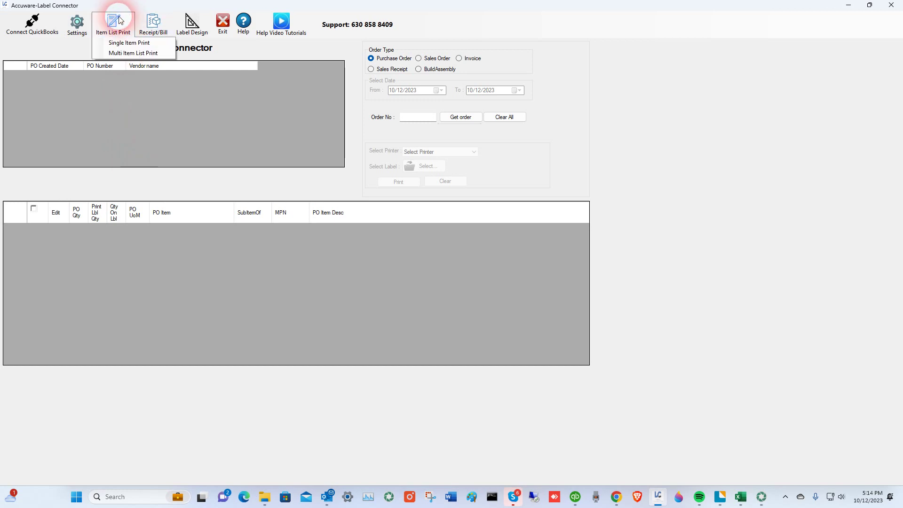
{"action": "left_click", "coordinate": [125, 52]}
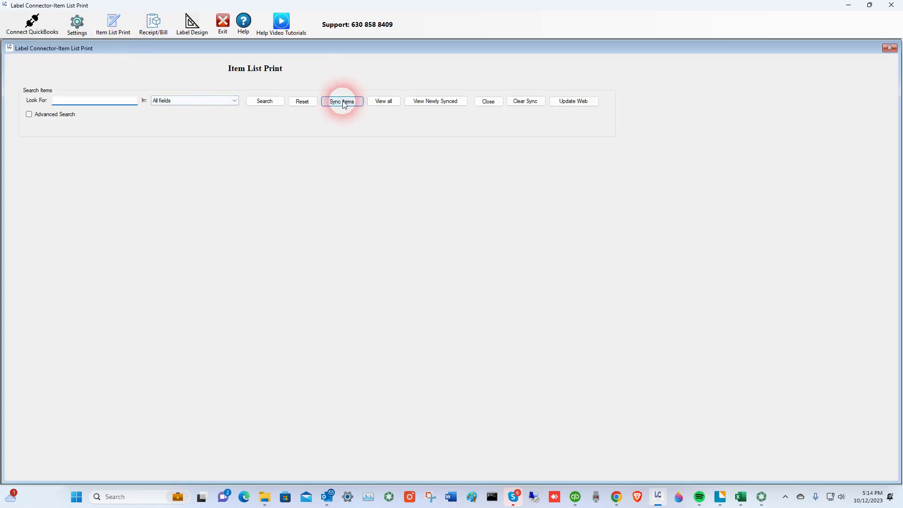
{"action": "left_click", "coordinate": [383, 104]}
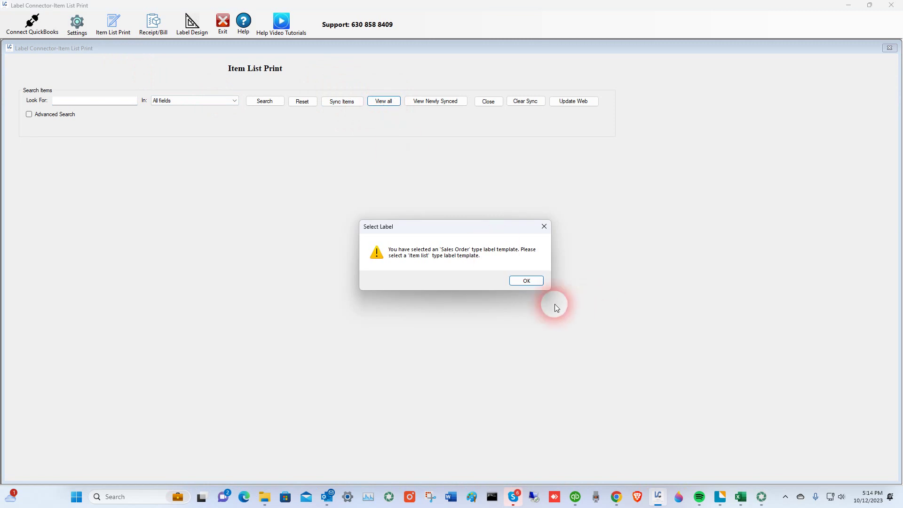
{"action": "left_click", "coordinate": [526, 281]}
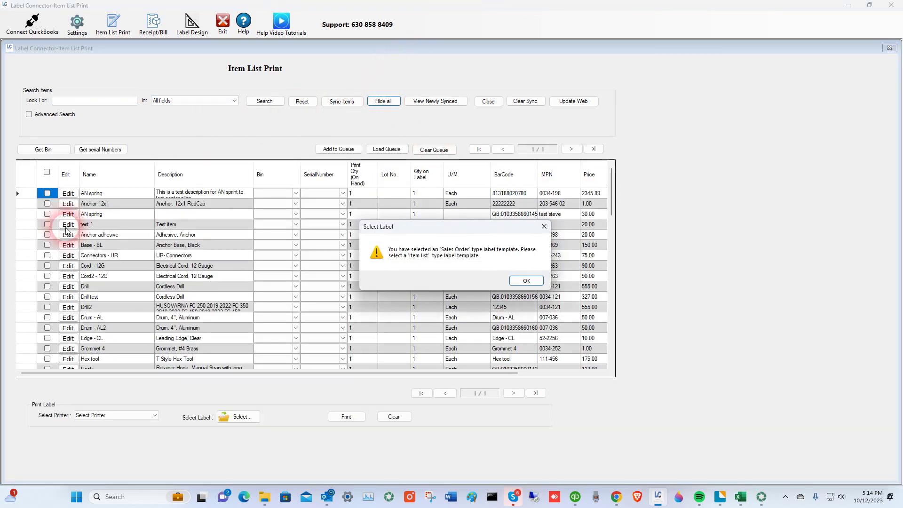
{"action": "left_click", "coordinate": [527, 281]}
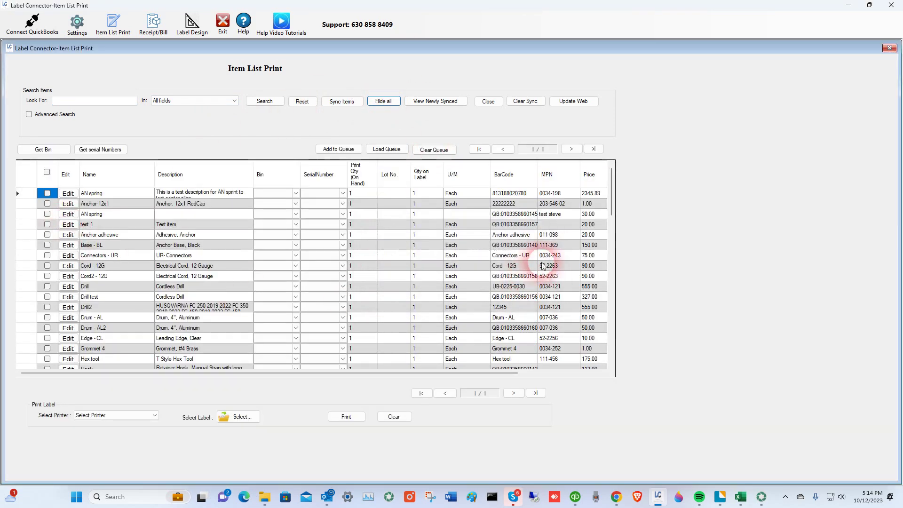
Step: Add the Connectors - UR item to the print queue
{"action": "left_click", "coordinate": [47, 255]}
{"action": "left_click", "coordinate": [352, 150]}
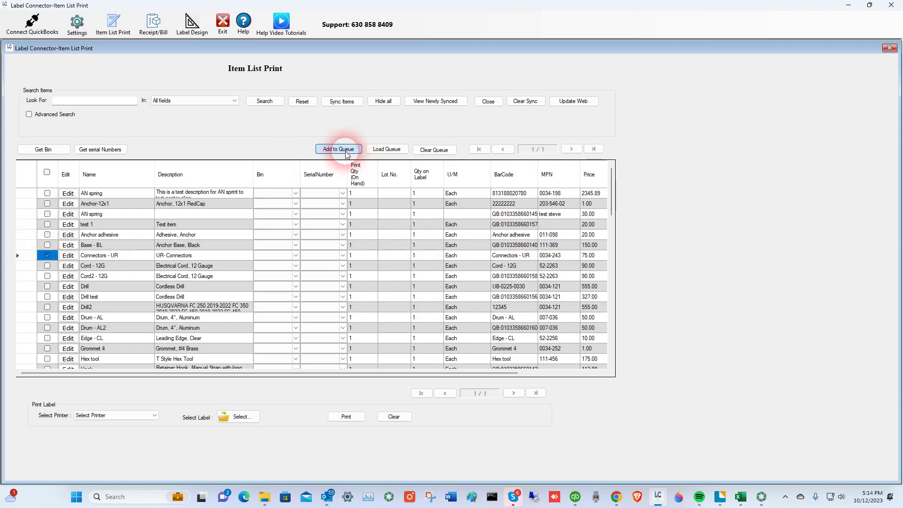
{"action": "left_click", "coordinate": [520, 286]}
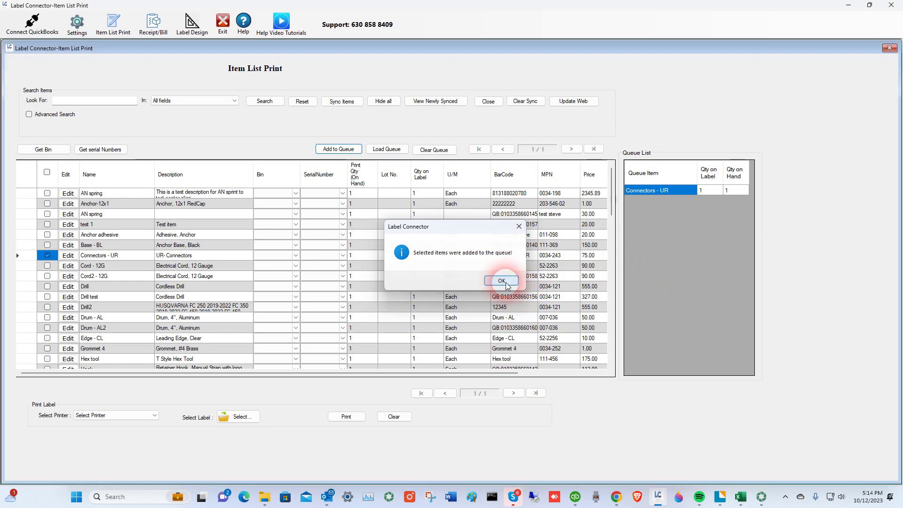
{"action": "left_click", "coordinate": [734, 178]}
{"action": "left_click", "coordinate": [679, 310]}
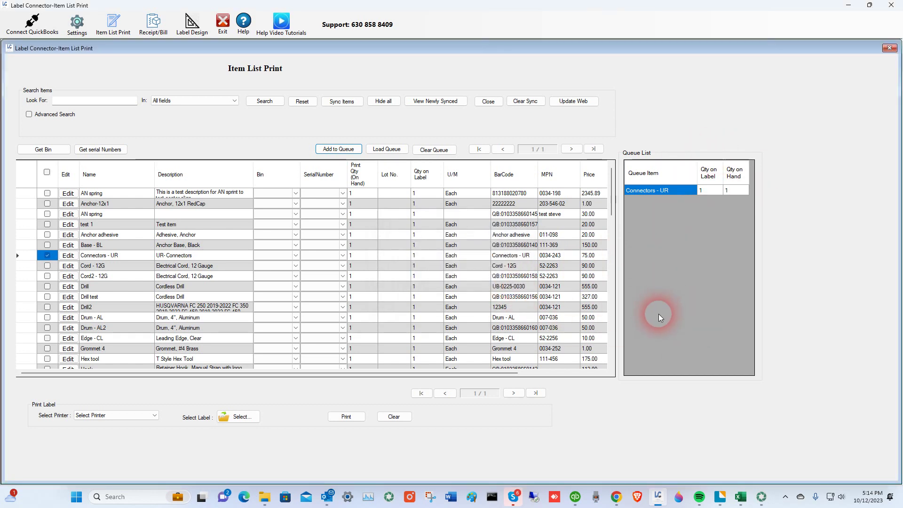